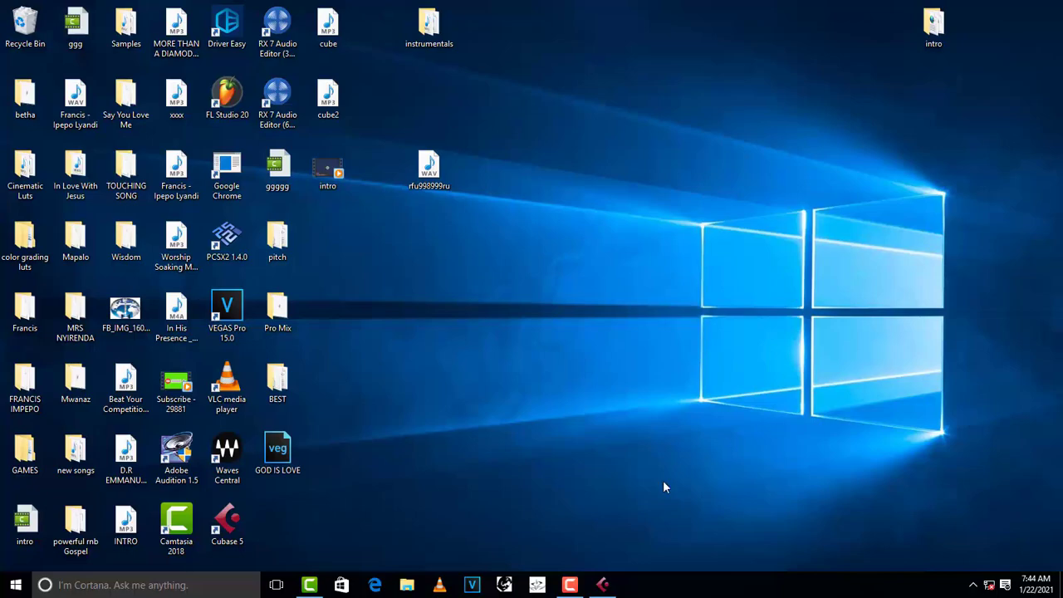
Restore the Cubase 5 window showing the project 'let you go.cpr'.
click(603, 584)
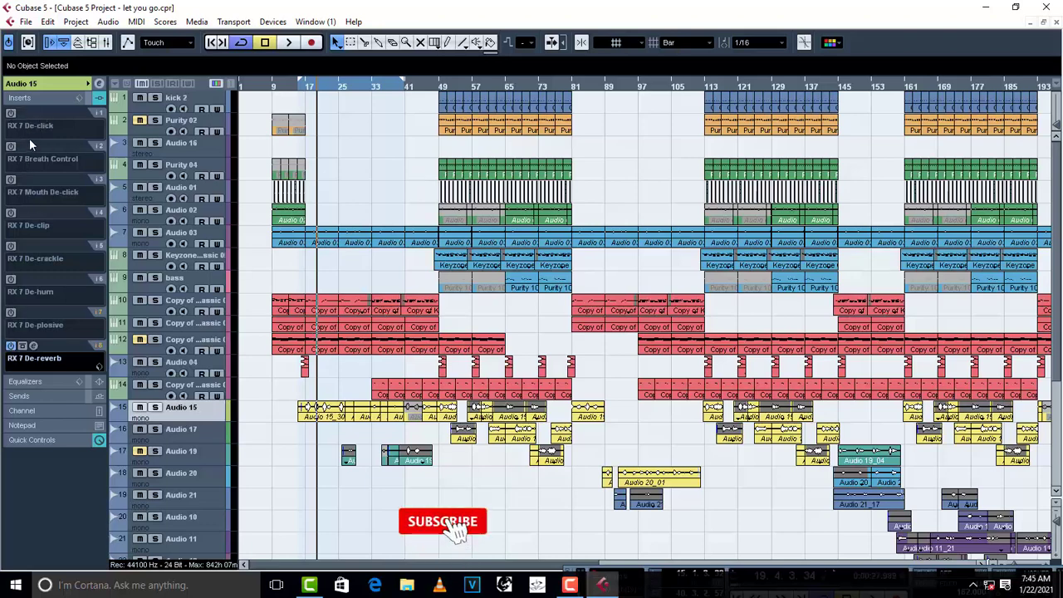
click(33, 114)
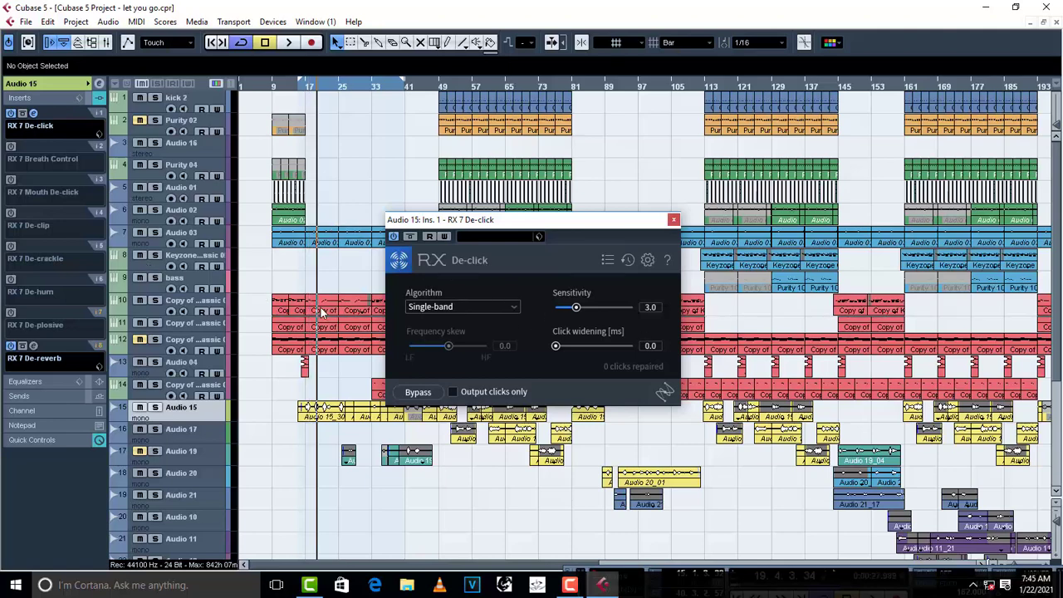
click(674, 219)
click(11, 114)
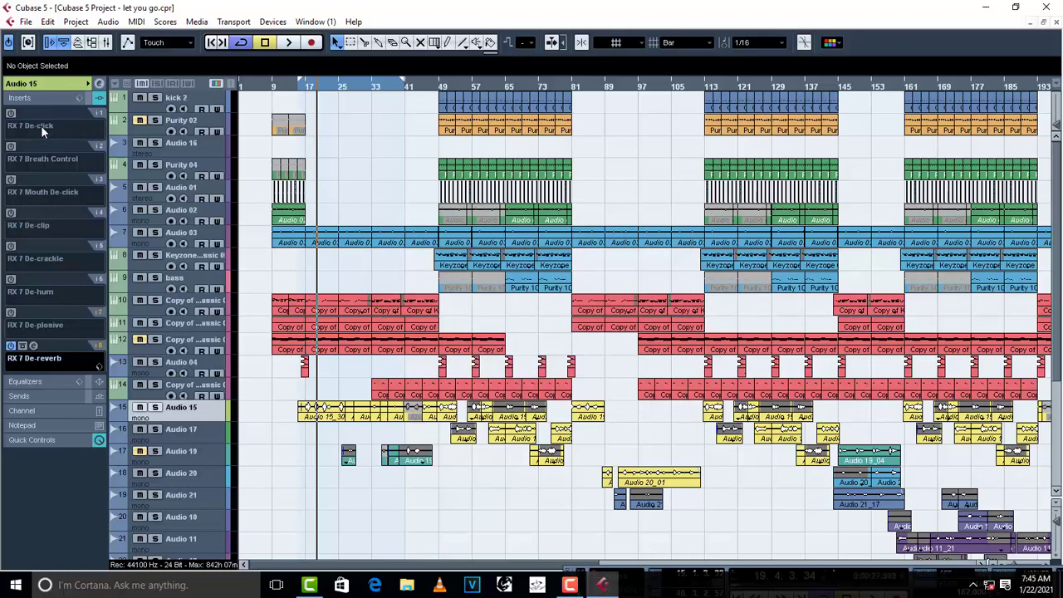
Load RX 7 De-reverb from the Restoration plug-ins into Audio 15's insert slot 8.
click(40, 125)
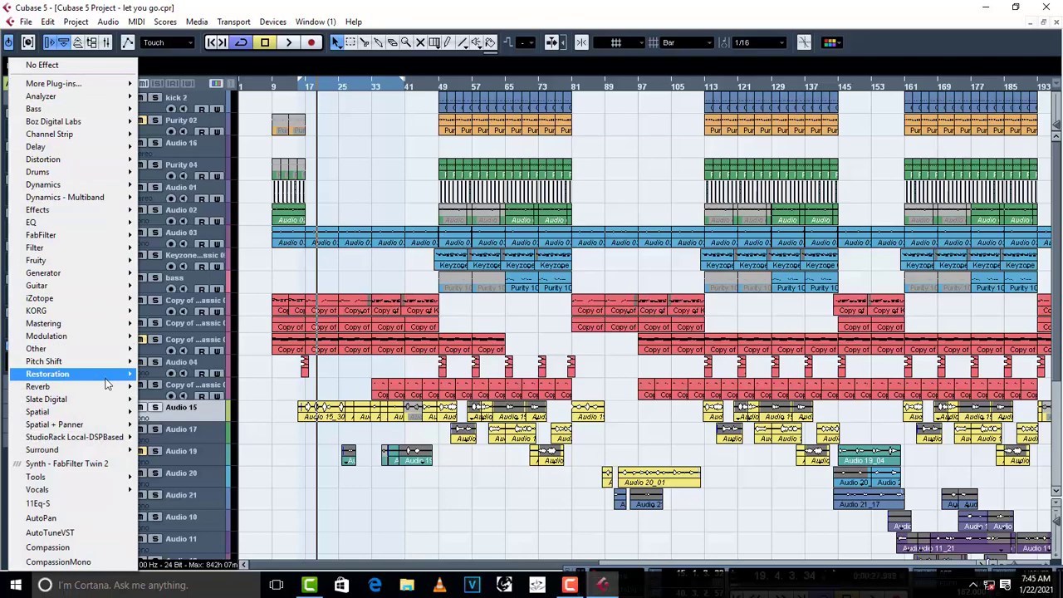
mouse_move(106, 382)
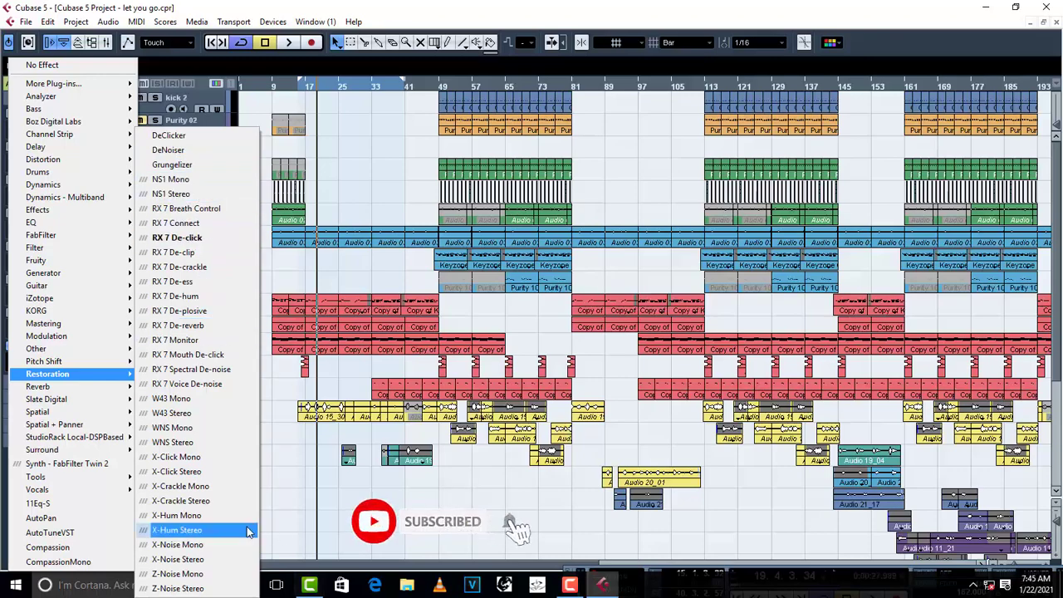
click(228, 325)
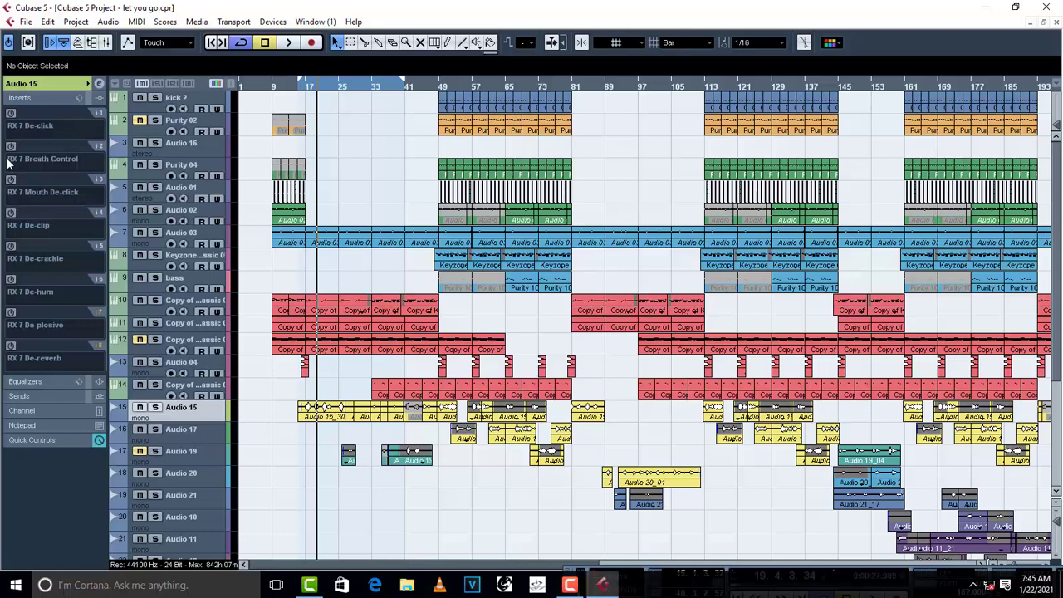
Review RX 7 De-click (Single-band, Sensitivity 3.0), close it, and power on insert 2.
mouse_move(14, 118)
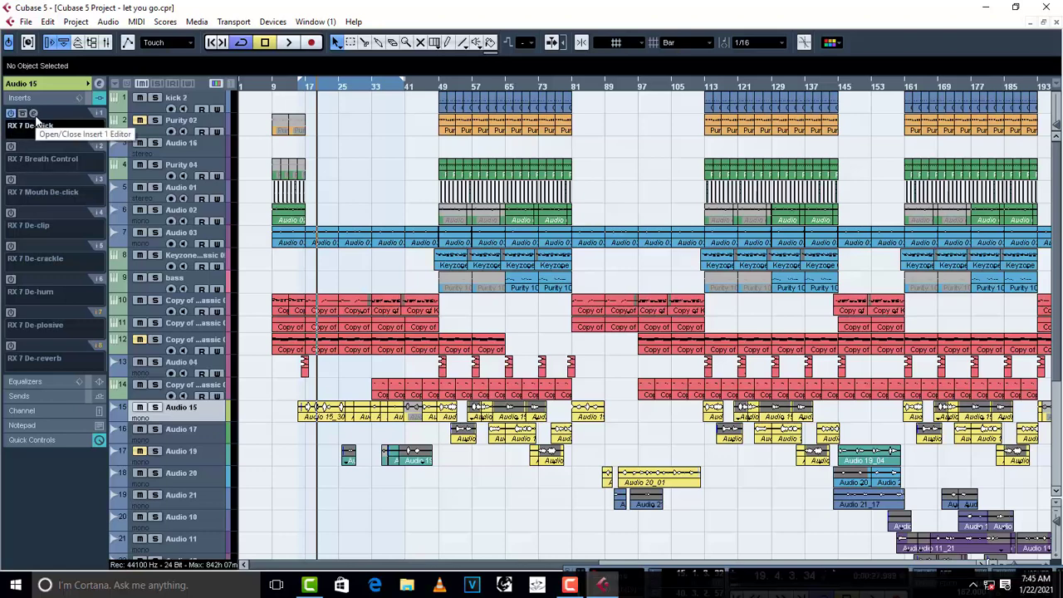
click(34, 114)
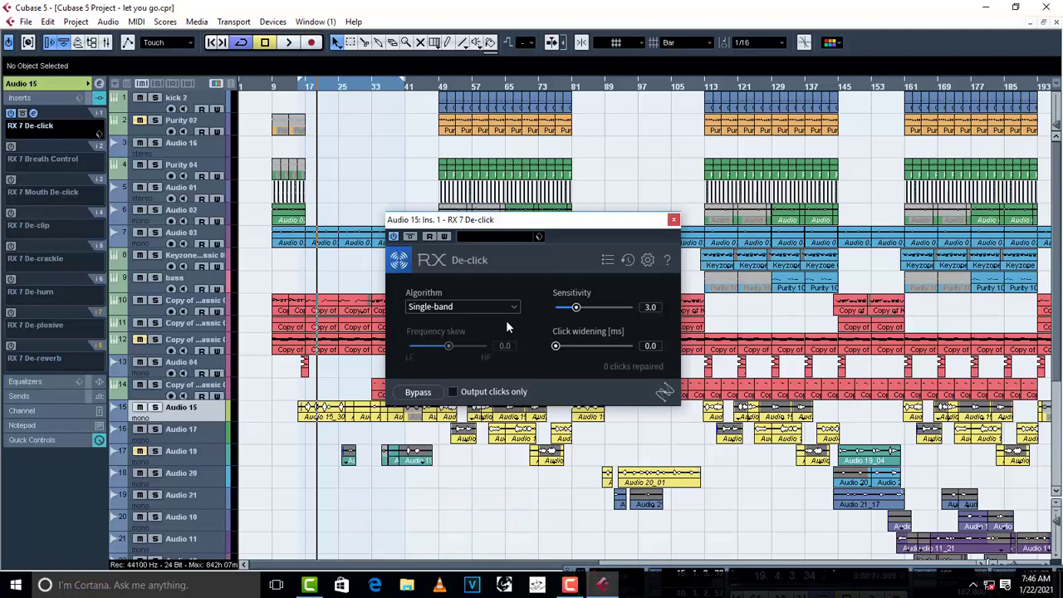
click(674, 219)
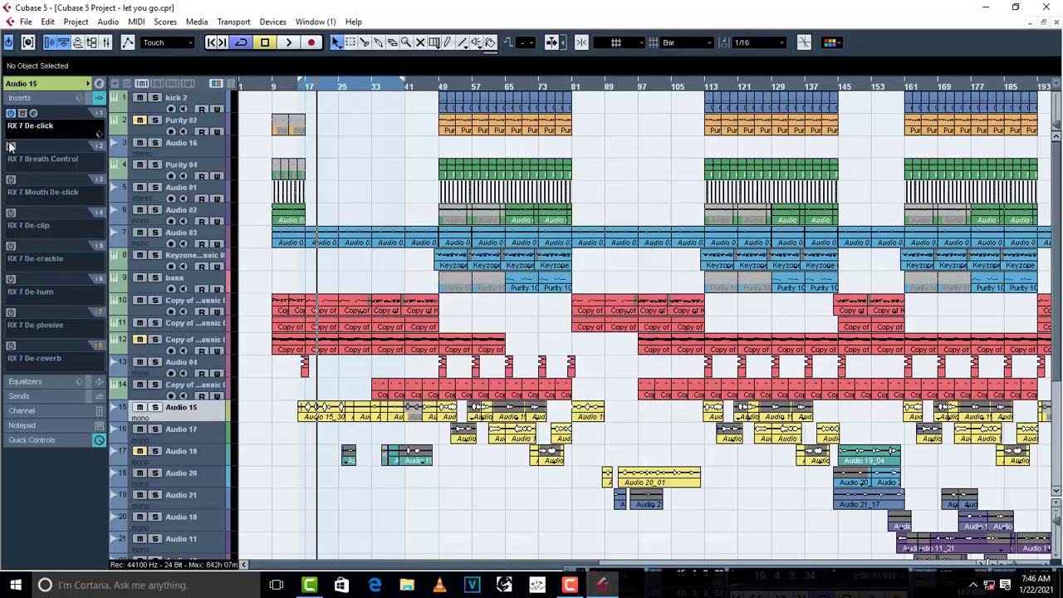
click(11, 147)
Check RX 7 Breath Control's Gain -59.0 and Sensitivity 71.7, then close its window.
click(37, 160)
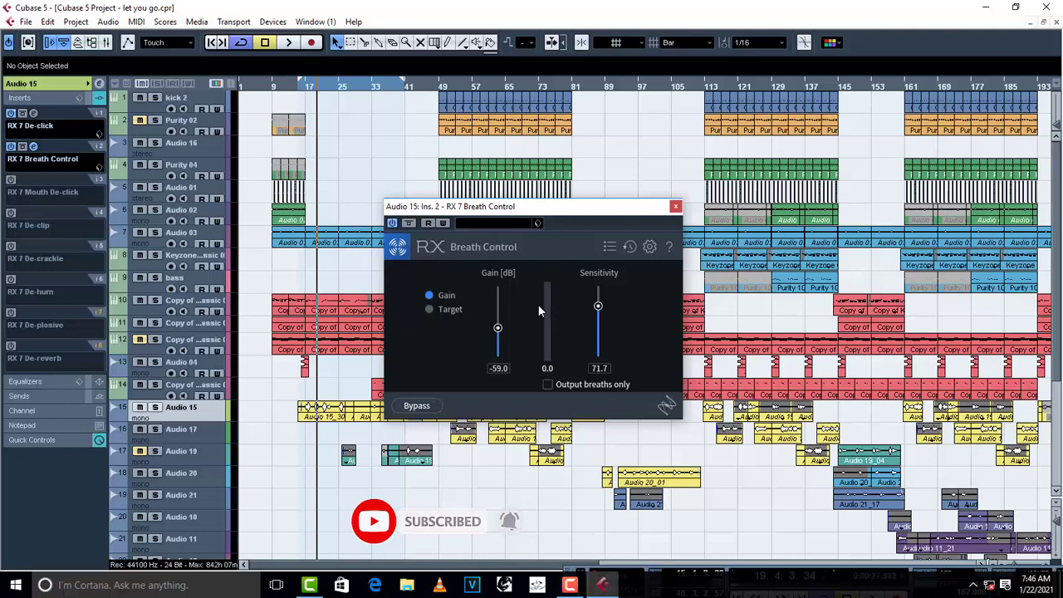
click(33, 146)
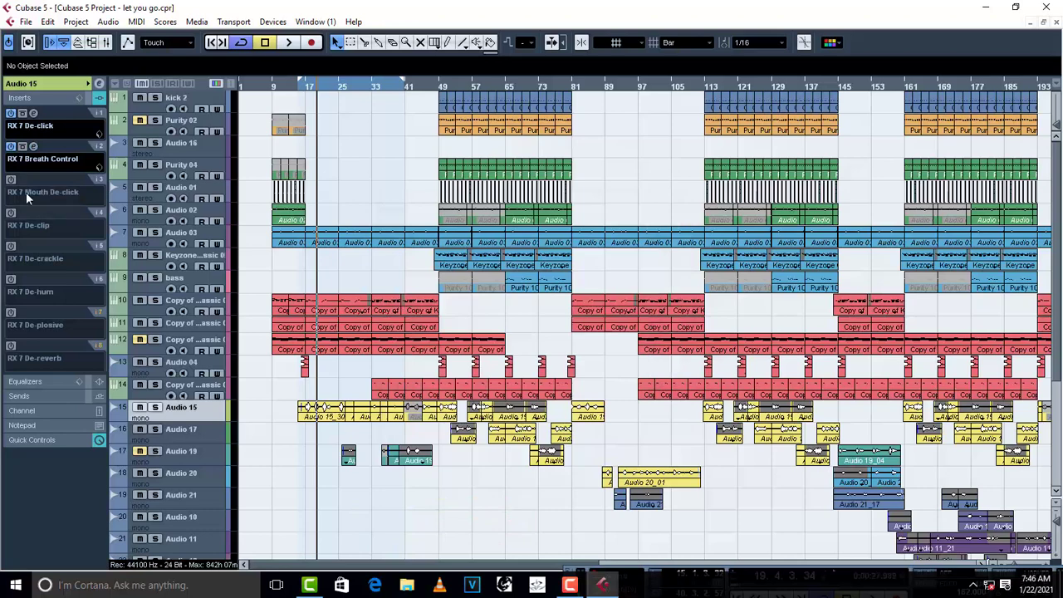
Disable Breath Control, review Mouth De-click (Sensitivity 4.0), switch it off, then enable De-clip.
click(11, 146)
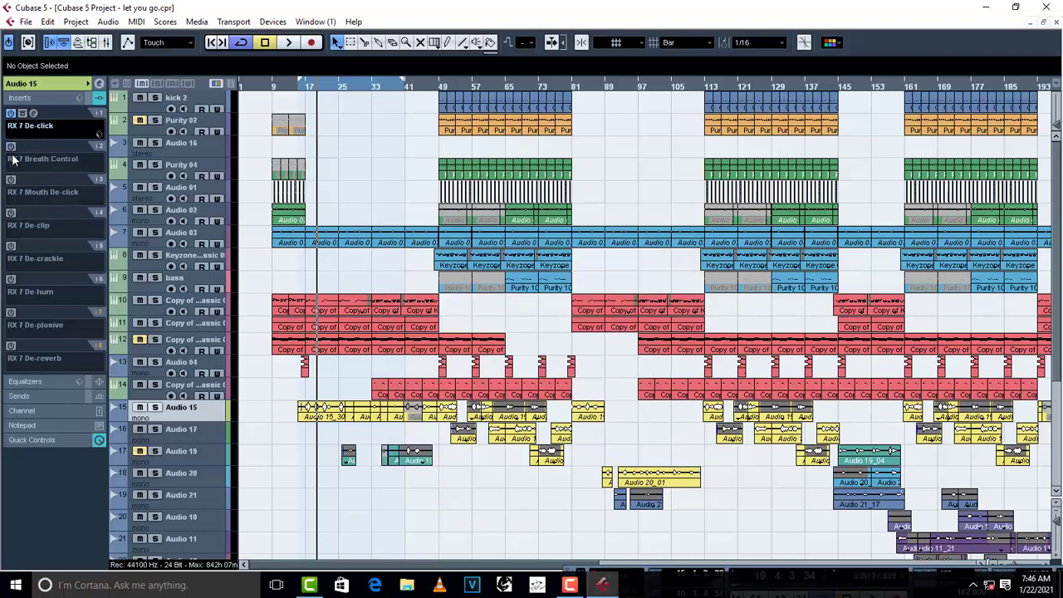
click(11, 180)
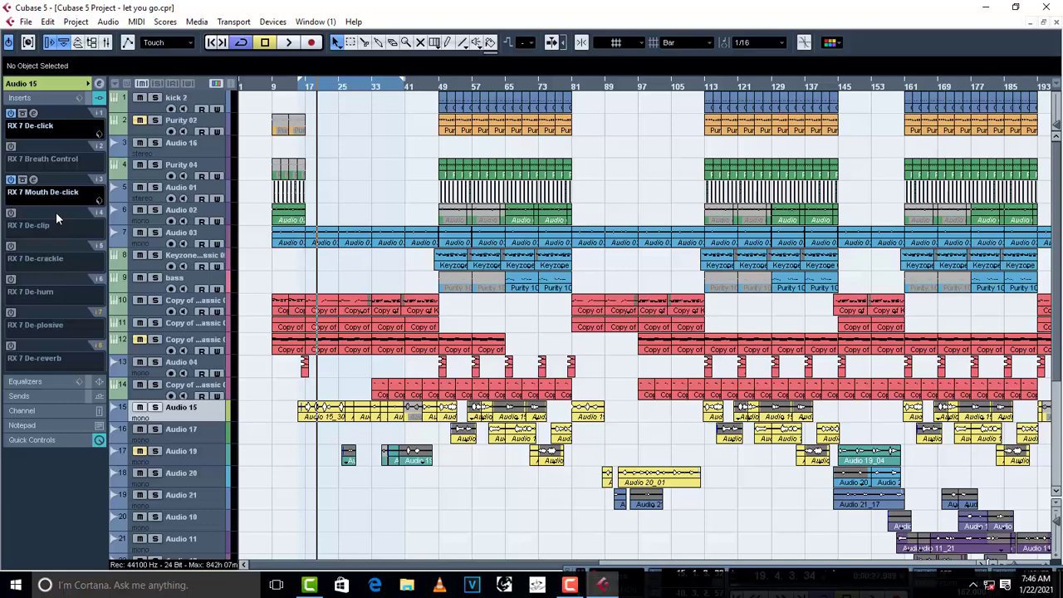
click(38, 192)
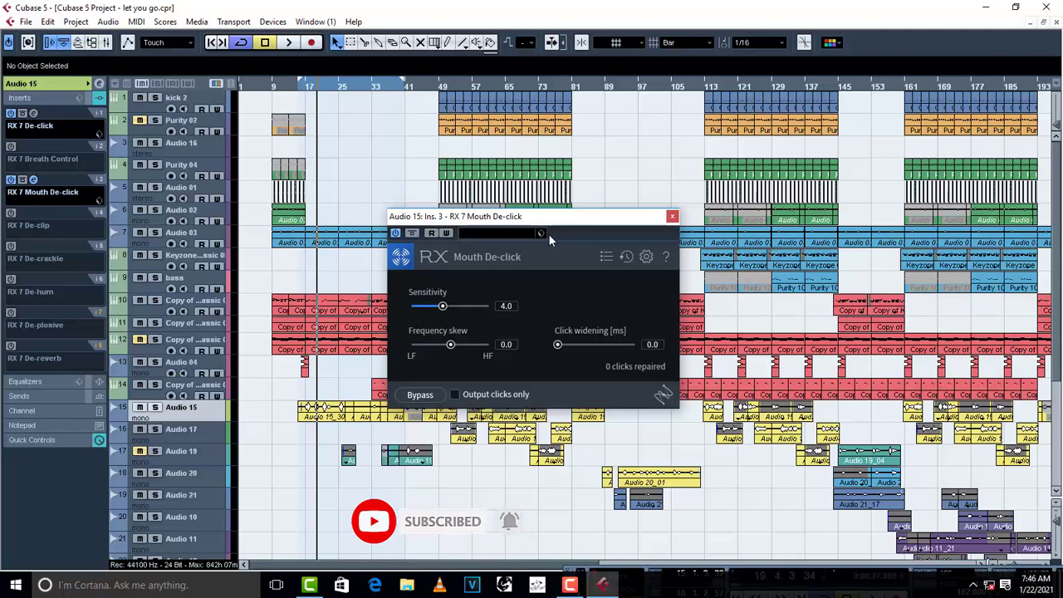
click(672, 218)
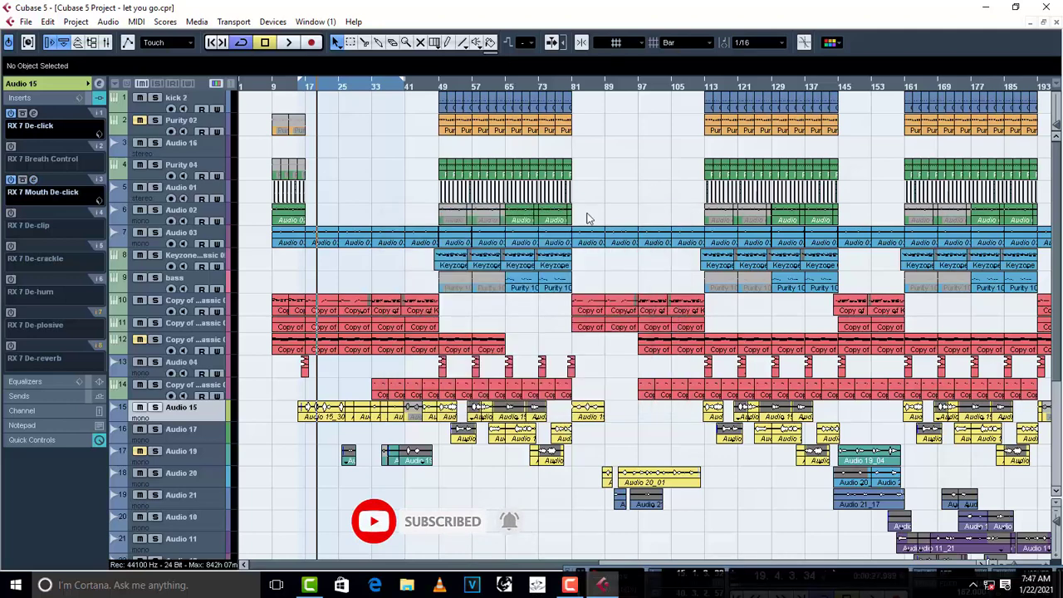
click(11, 180)
click(11, 213)
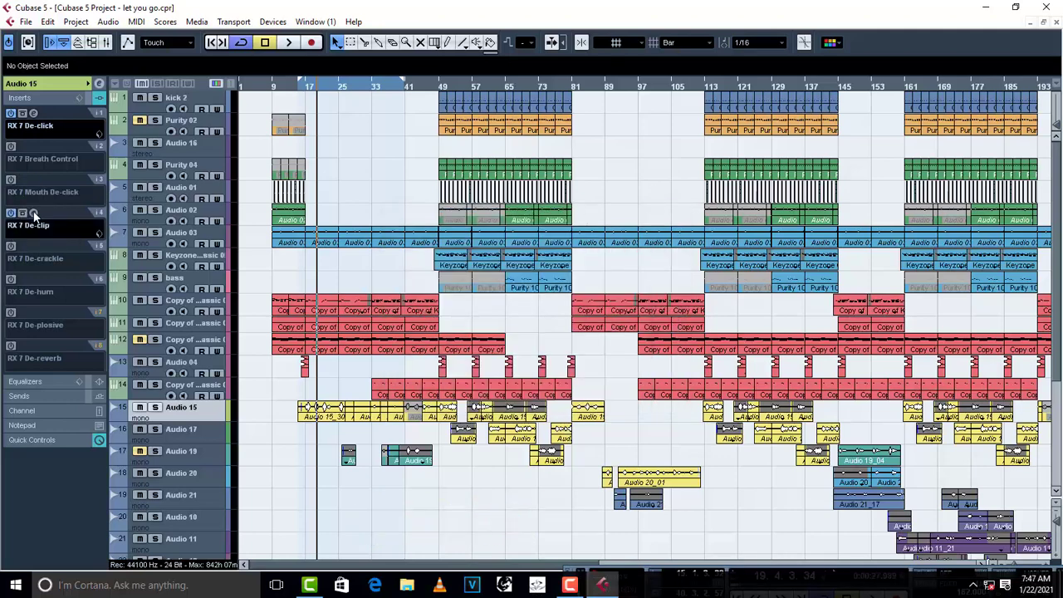
Review RX 7 De-clip twice: Threshold -1.0 dB, Quality High, Makeup gain 0.0.
click(33, 213)
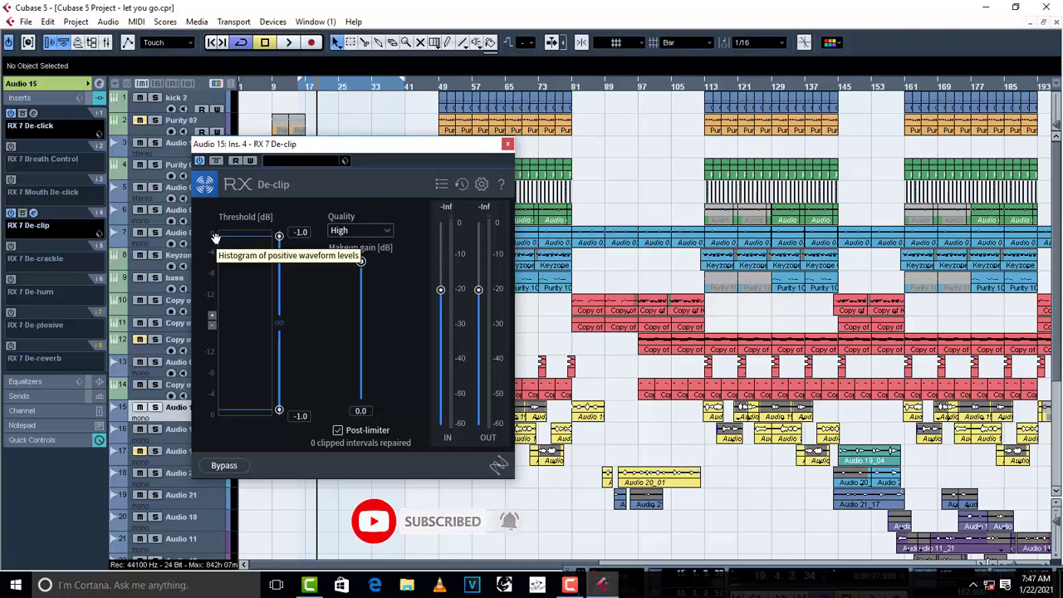
click(507, 144)
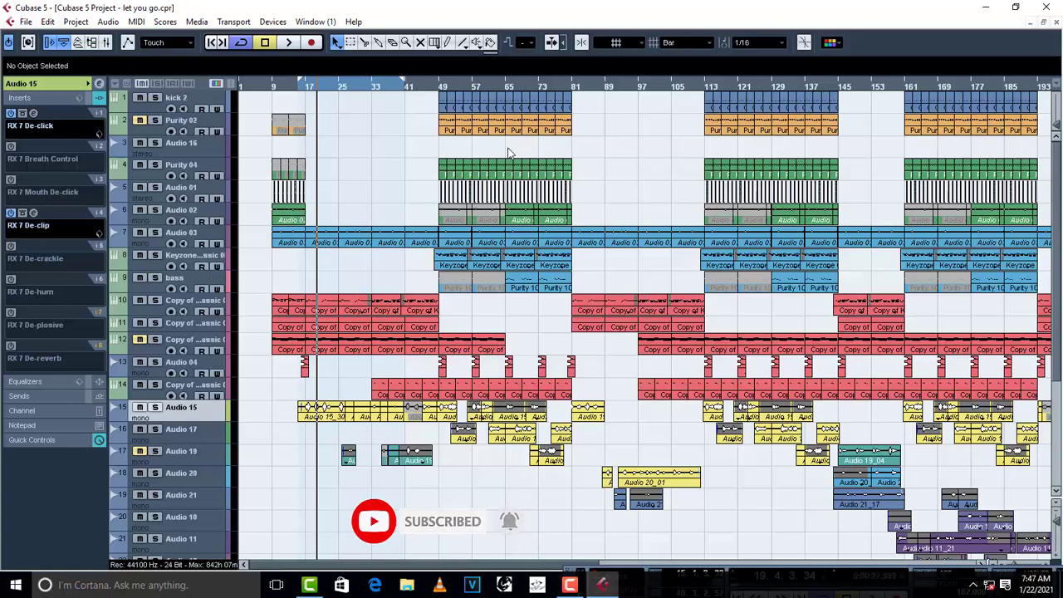
click(33, 212)
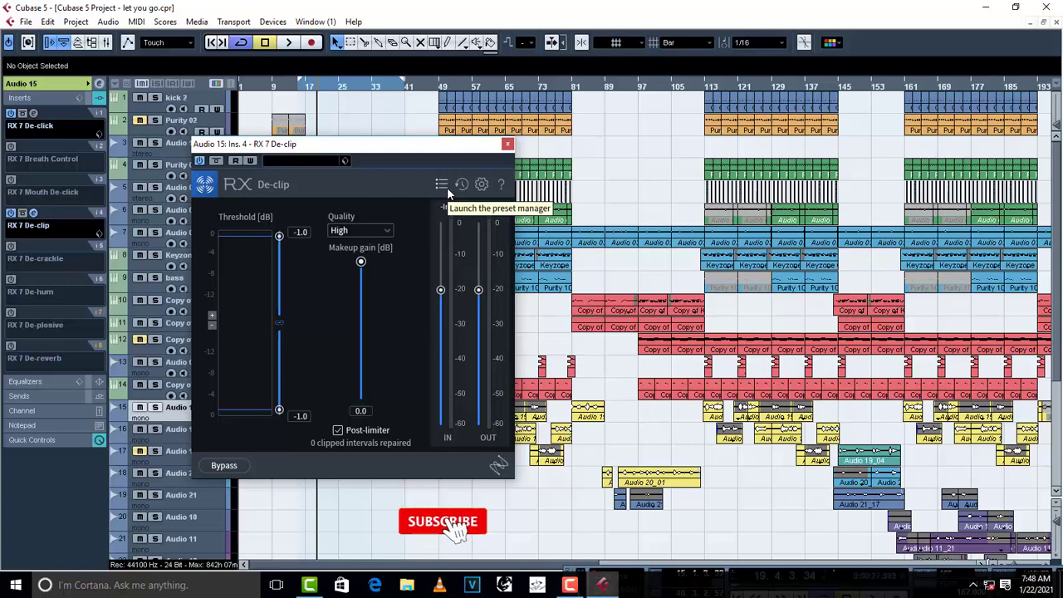
click(508, 144)
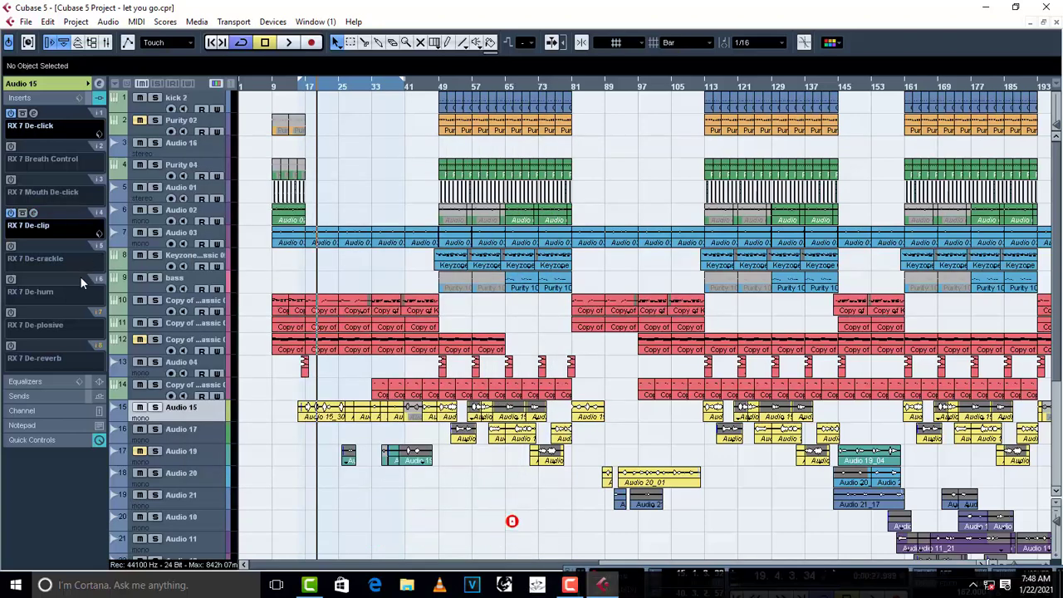
Disable De-clip, then enable, review and disable De-crackle (Quality High, Strength 5.0, Amplitude skew 0.0).
click(10, 215)
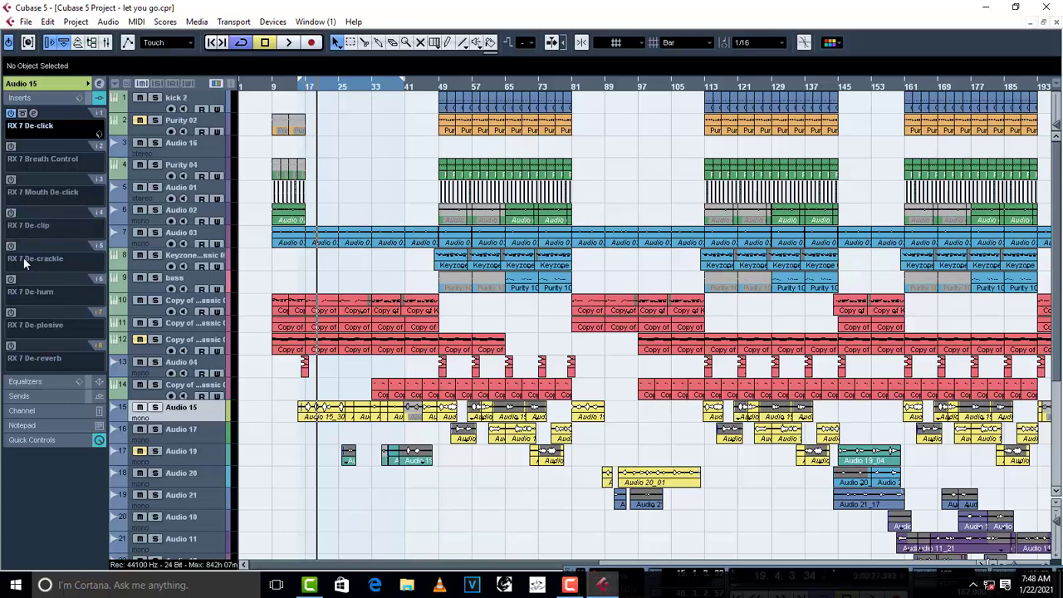
click(10, 248)
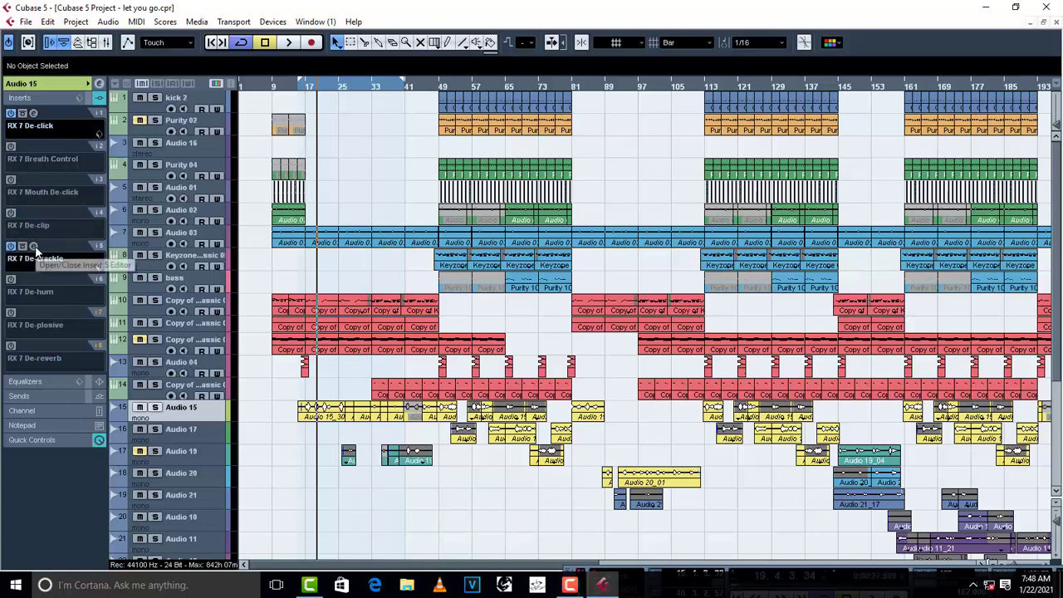
click(33, 247)
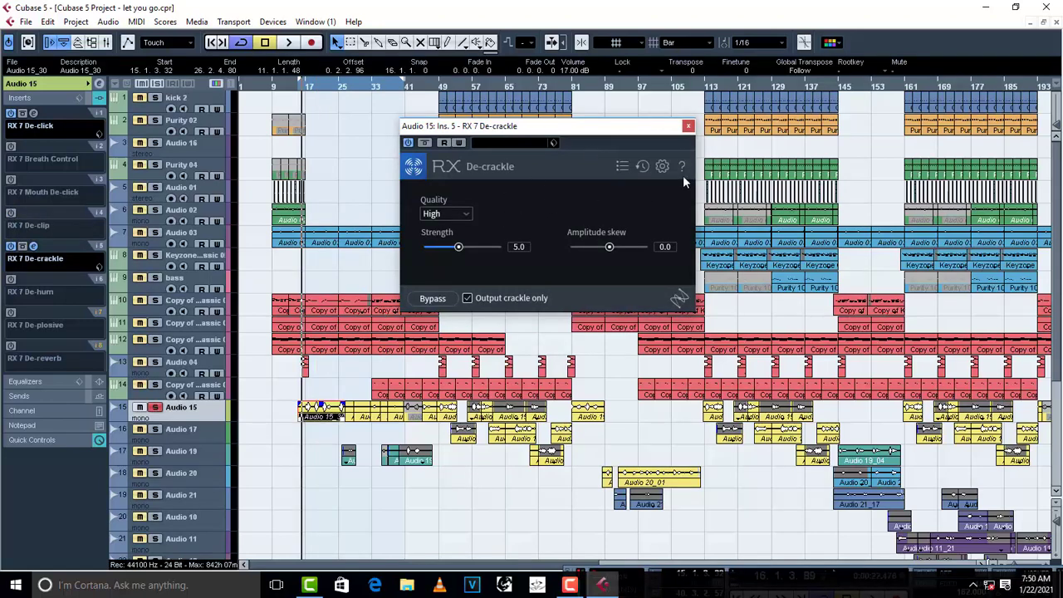
click(688, 126)
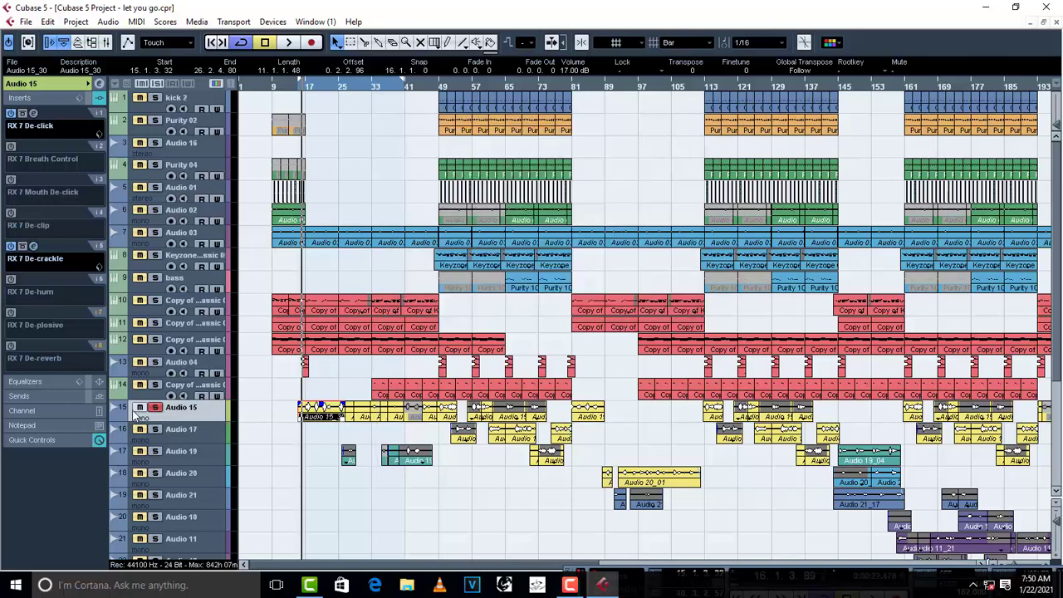
click(11, 247)
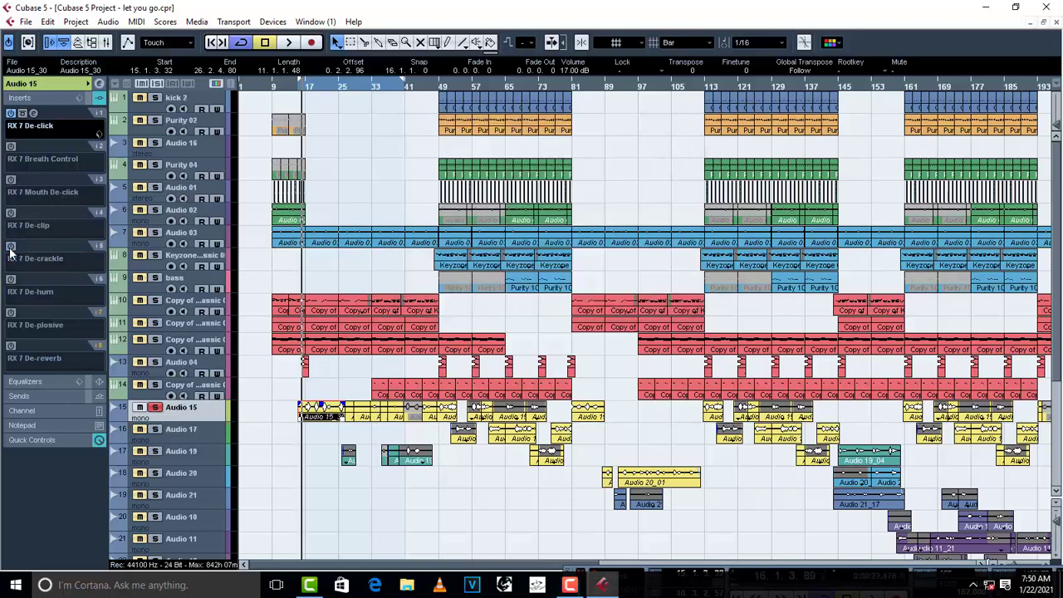
Enable RX 7 De-hum and review its 60 Hz base, Q 1000, 8 harmonics at -60 dB.
click(11, 279)
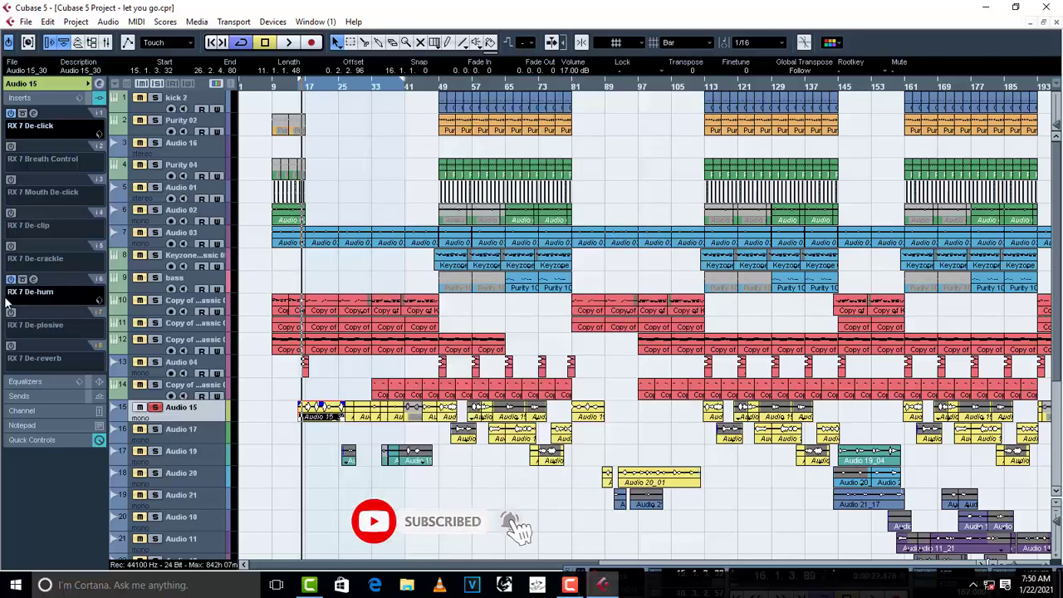
click(33, 280)
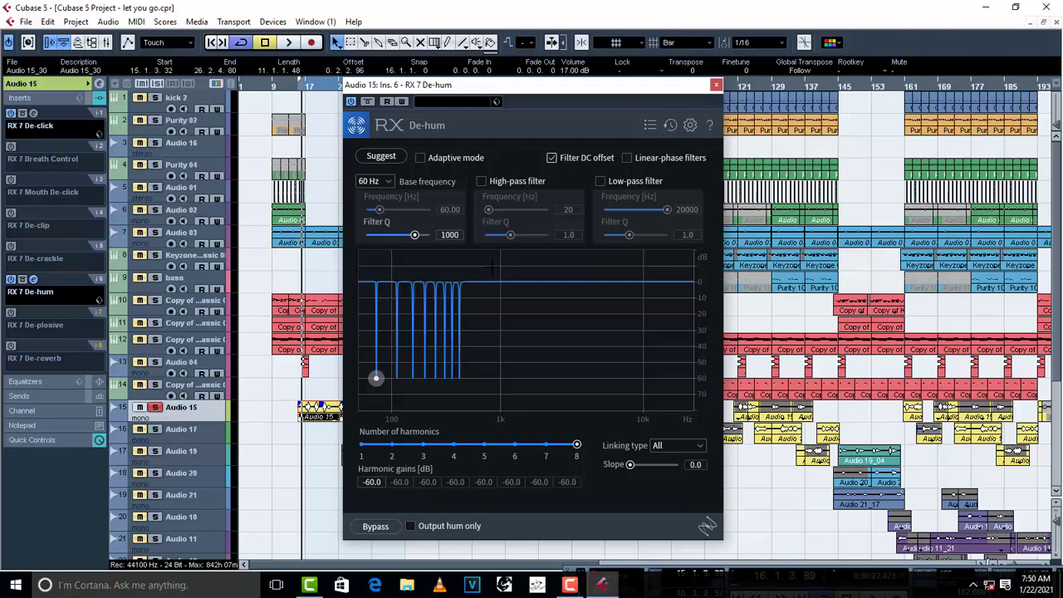
click(716, 84)
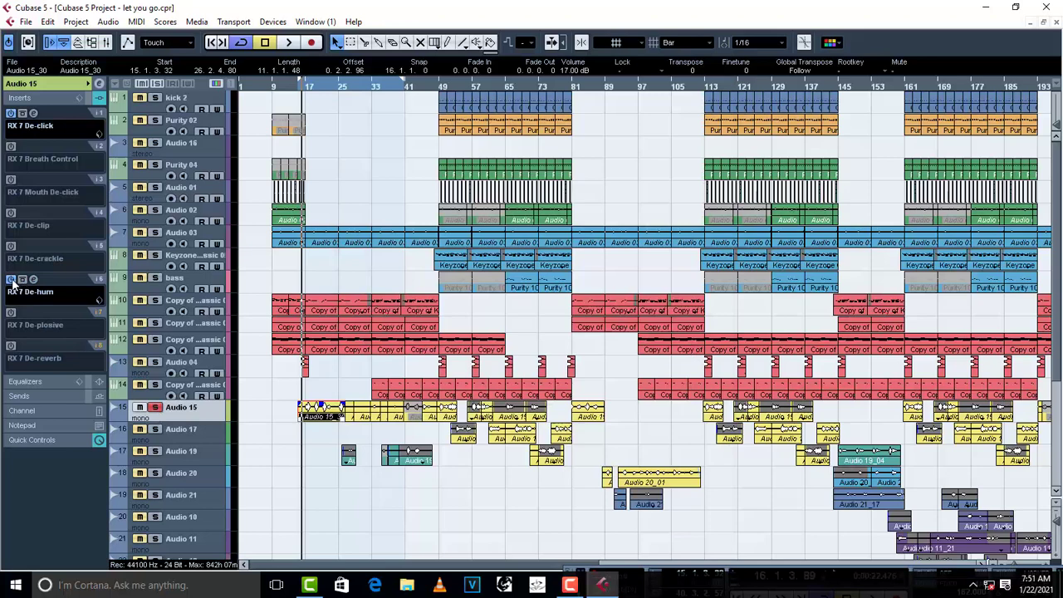
Review De-plosive (Sensitivity 5.0, Strength 5.0, 200 Hz), switch it off, then enable and open De-reverb.
click(33, 313)
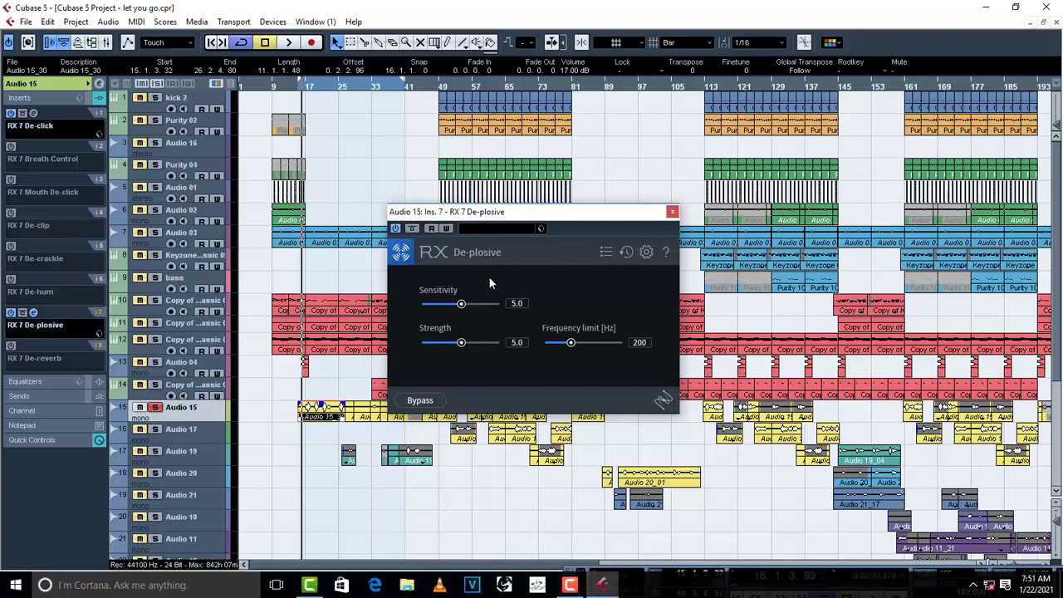
click(673, 212)
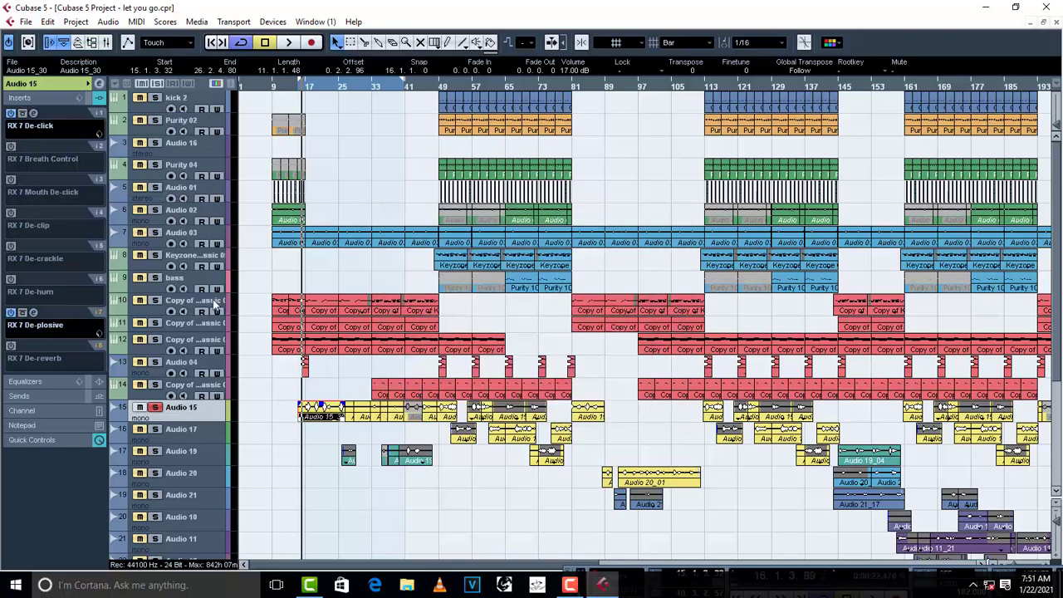
click(11, 313)
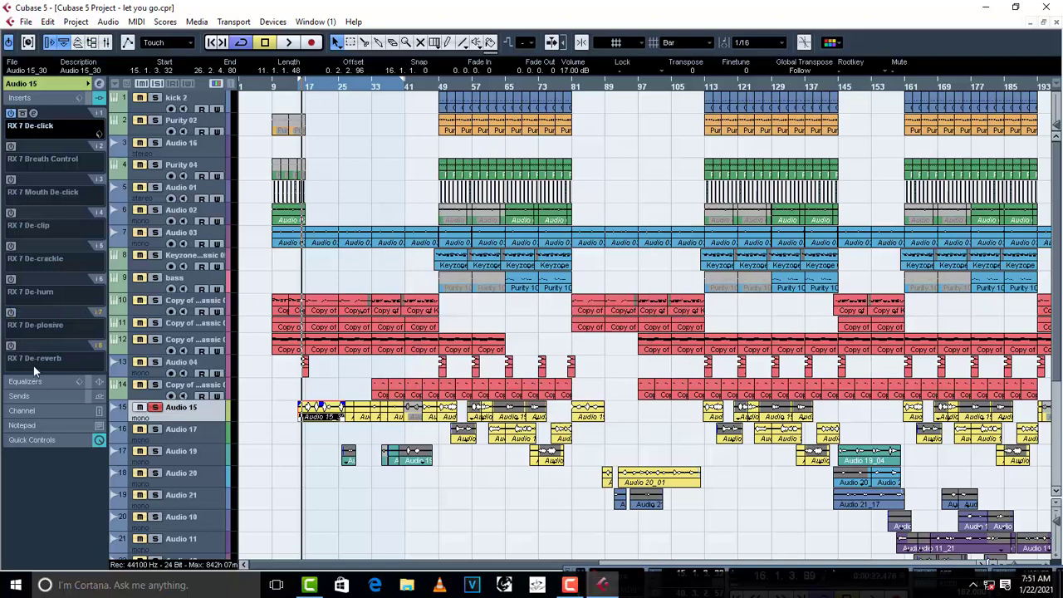
click(11, 345)
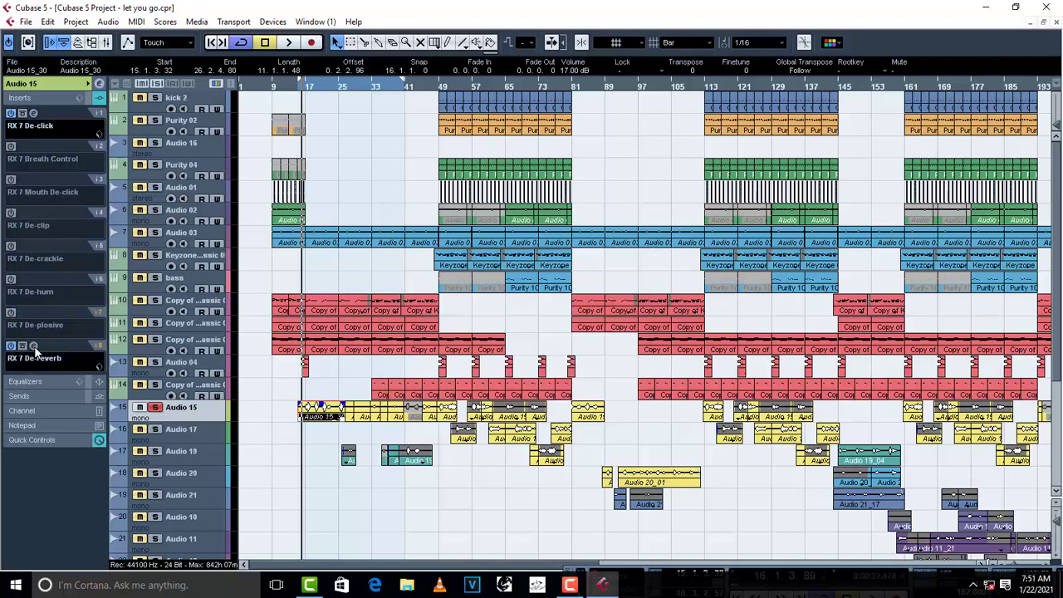
click(34, 347)
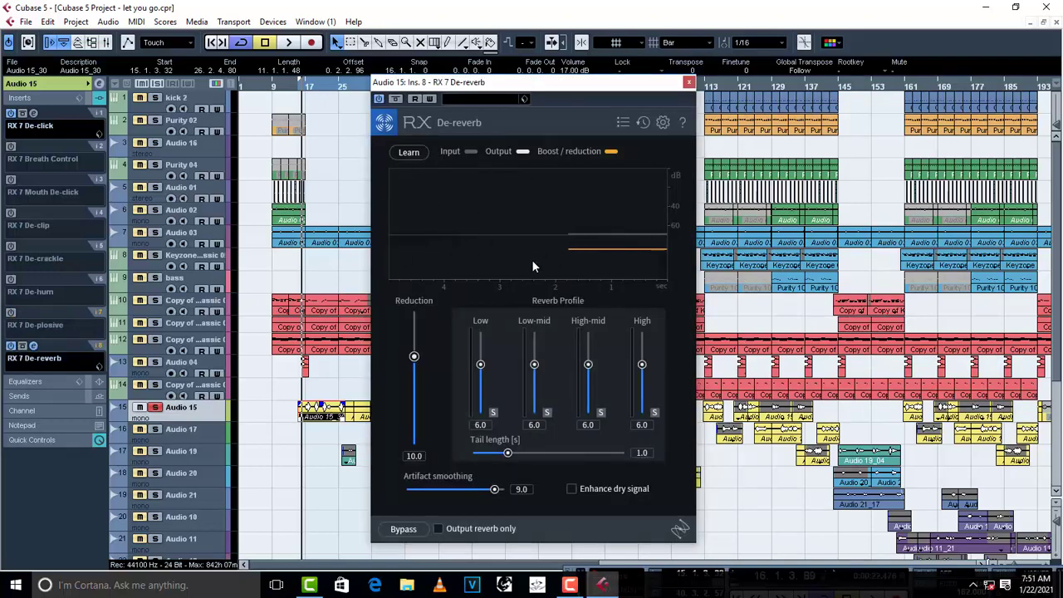